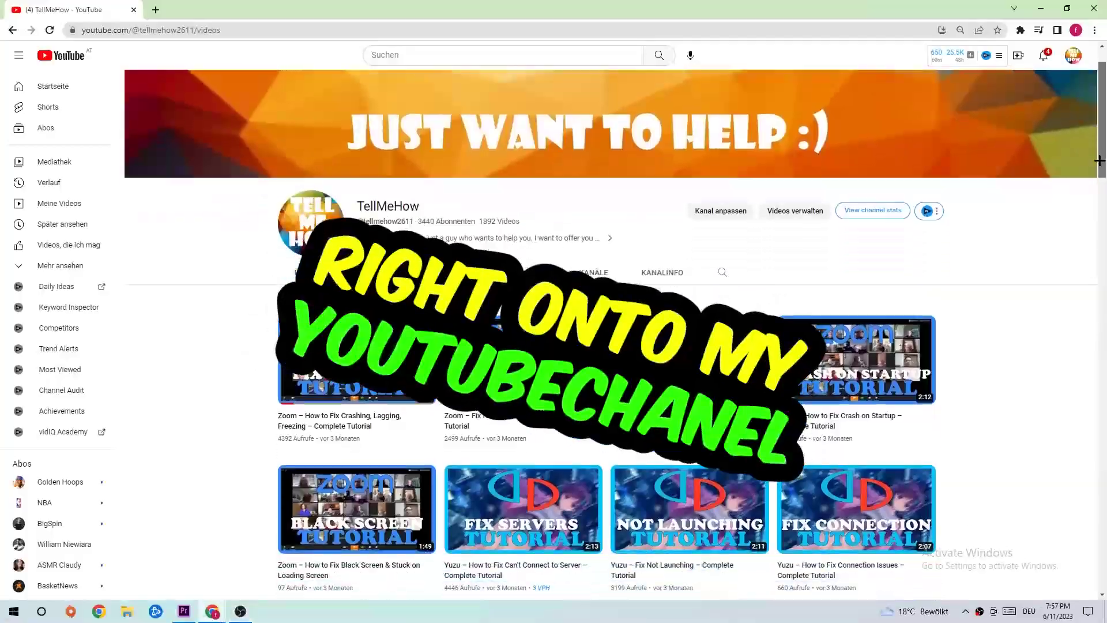
Step: Open Windows Settings from Start and go to System > Display
{"action": "scroll", "coordinate": [1099, 161], "scroll_direction": "down", "scroll_amount": 10}
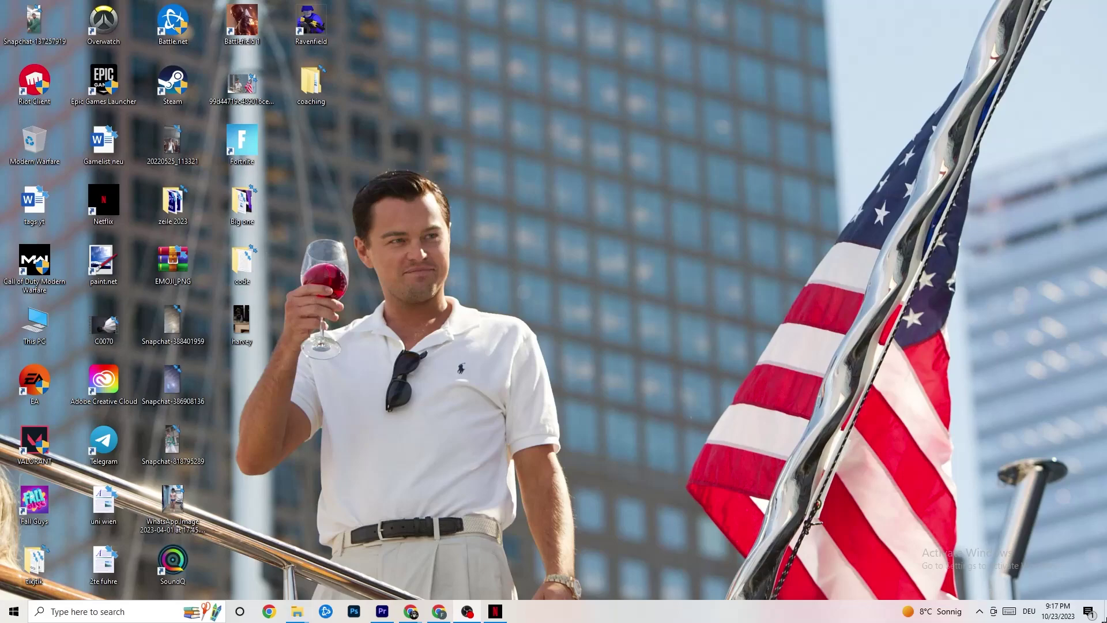
{"action": "left_click", "coordinate": [14, 611]}
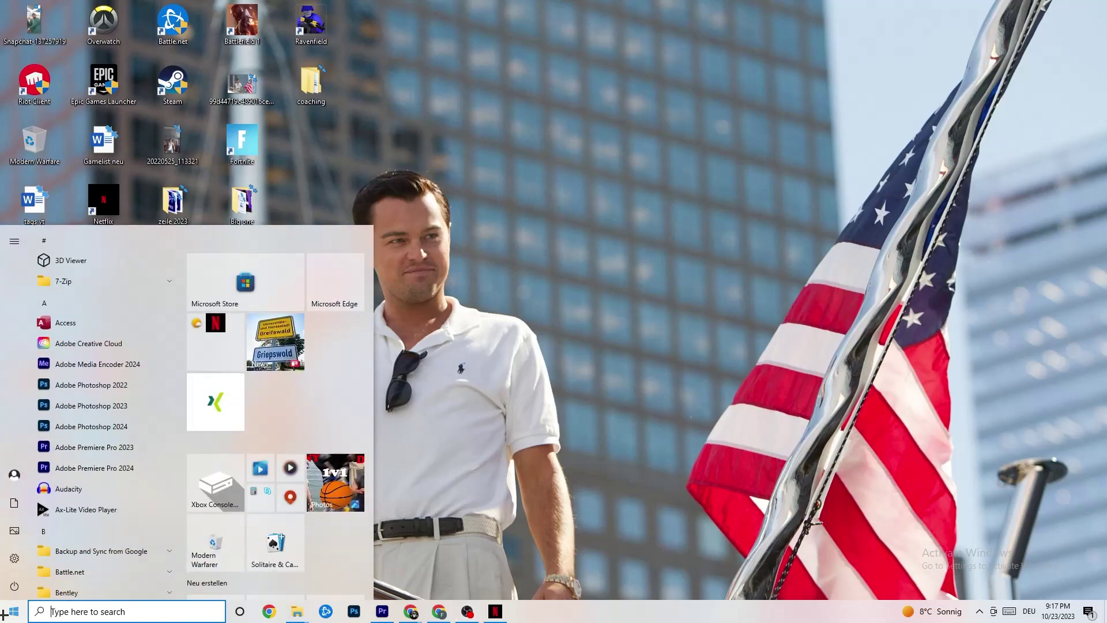
{"action": "left_click", "coordinate": [17, 559]}
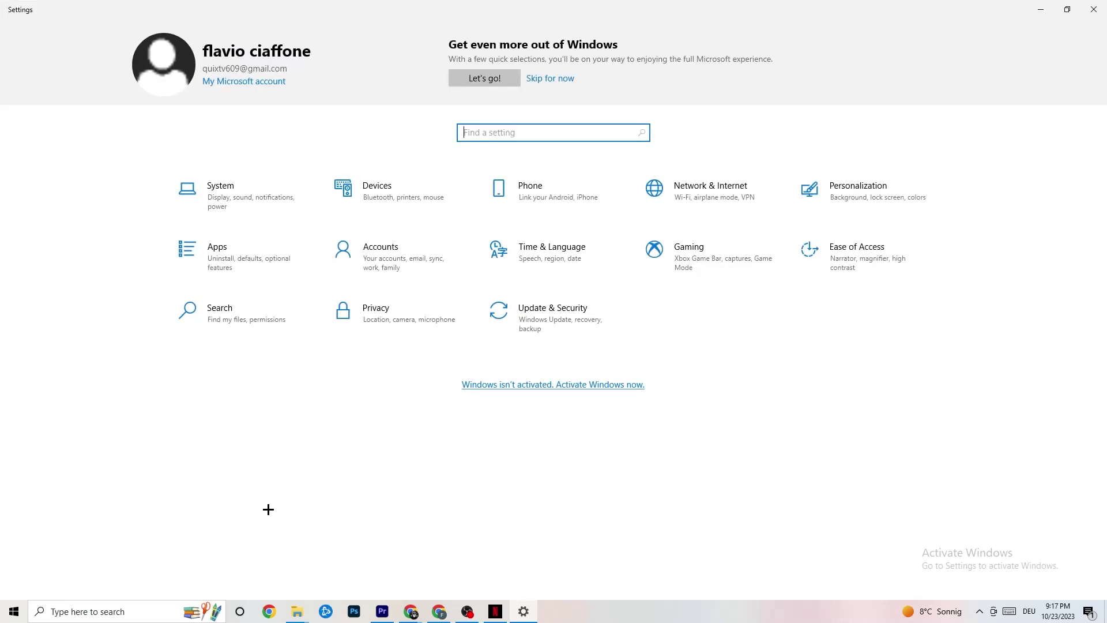
{"action": "left_click", "coordinate": [239, 199]}
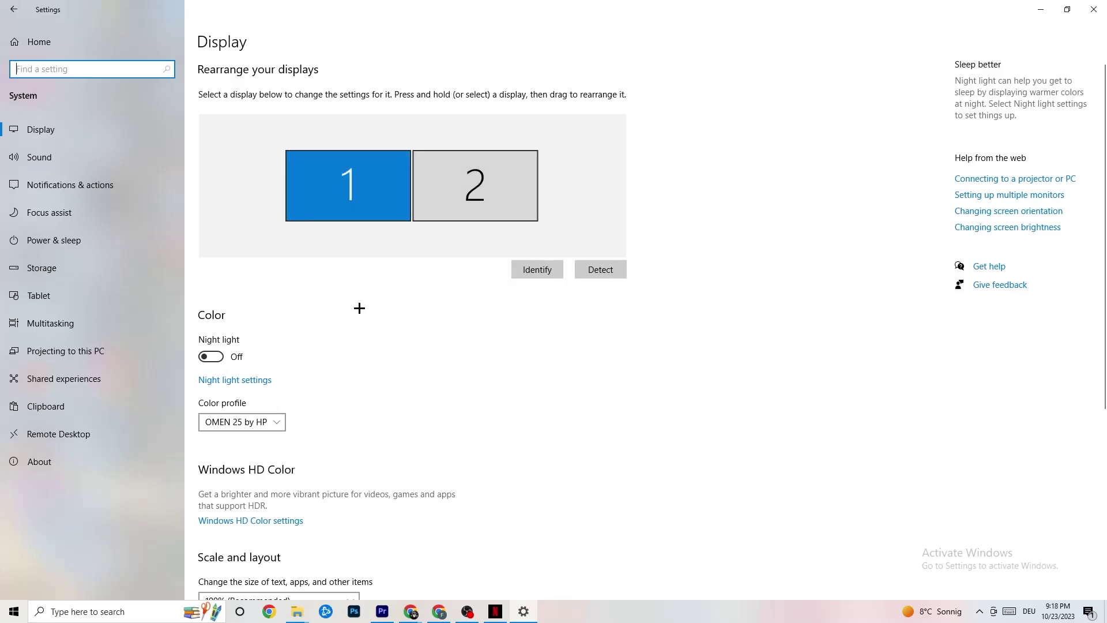
Step: Check the Scale options, leaving scaling at 100%
{"action": "scroll", "coordinate": [359, 238], "scroll_direction": "down", "scroll_amount": 3}
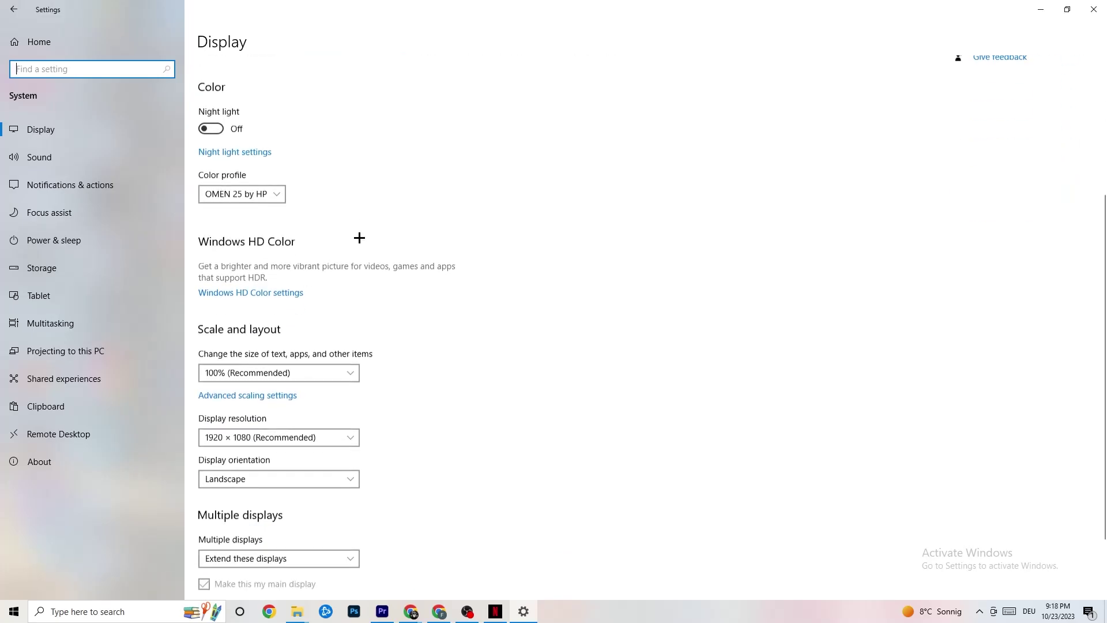
{"action": "left_click", "coordinate": [271, 152]}
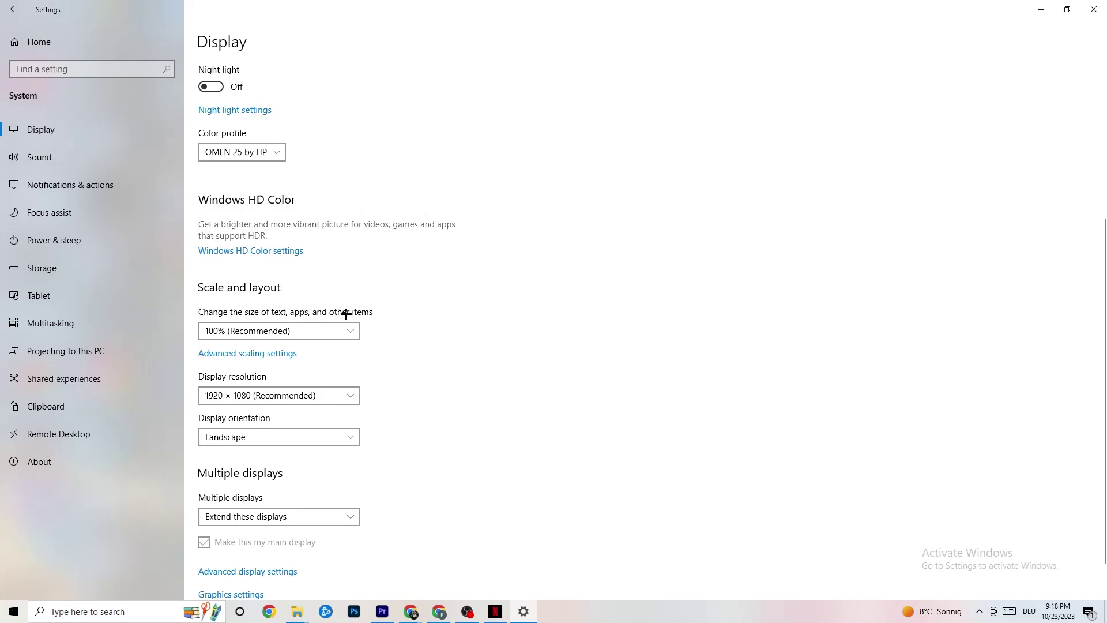
{"action": "left_click", "coordinate": [339, 331]}
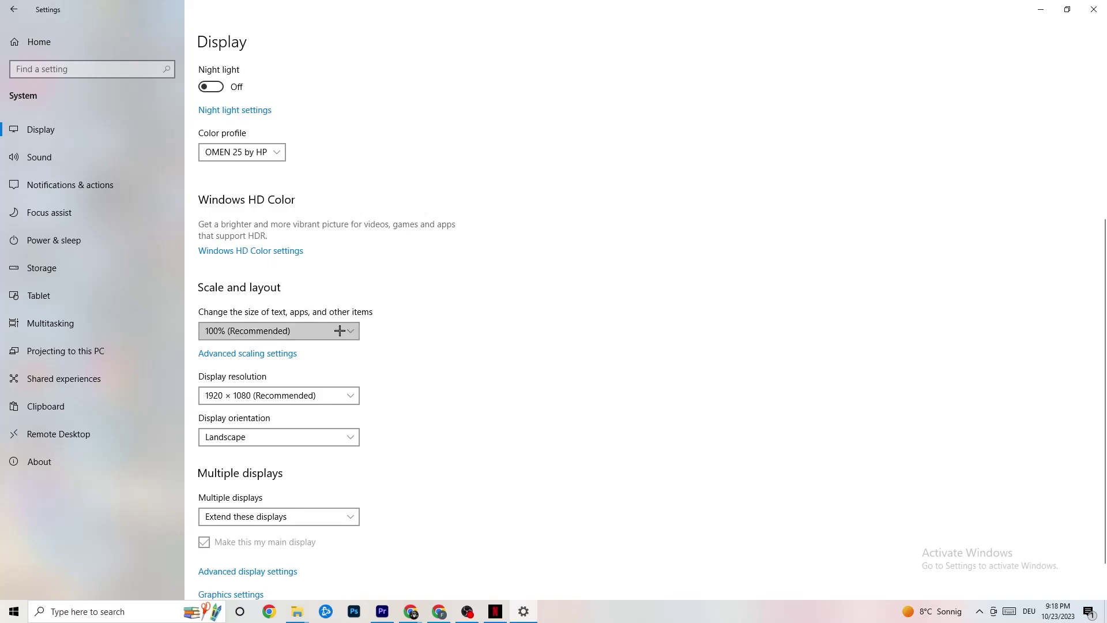
{"action": "left_click", "coordinate": [474, 283]}
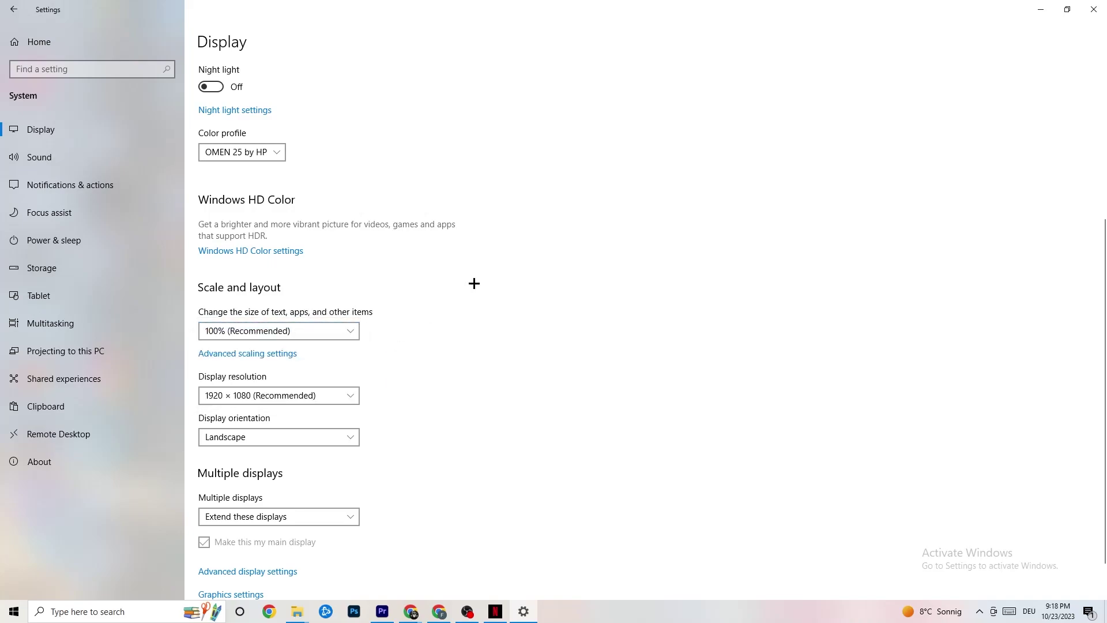
Step: Review the display resolutions, keeping 1920 × 1080 unchanged
{"action": "double_click", "coordinate": [294, 399]}
{"action": "left_click", "coordinate": [356, 396]}
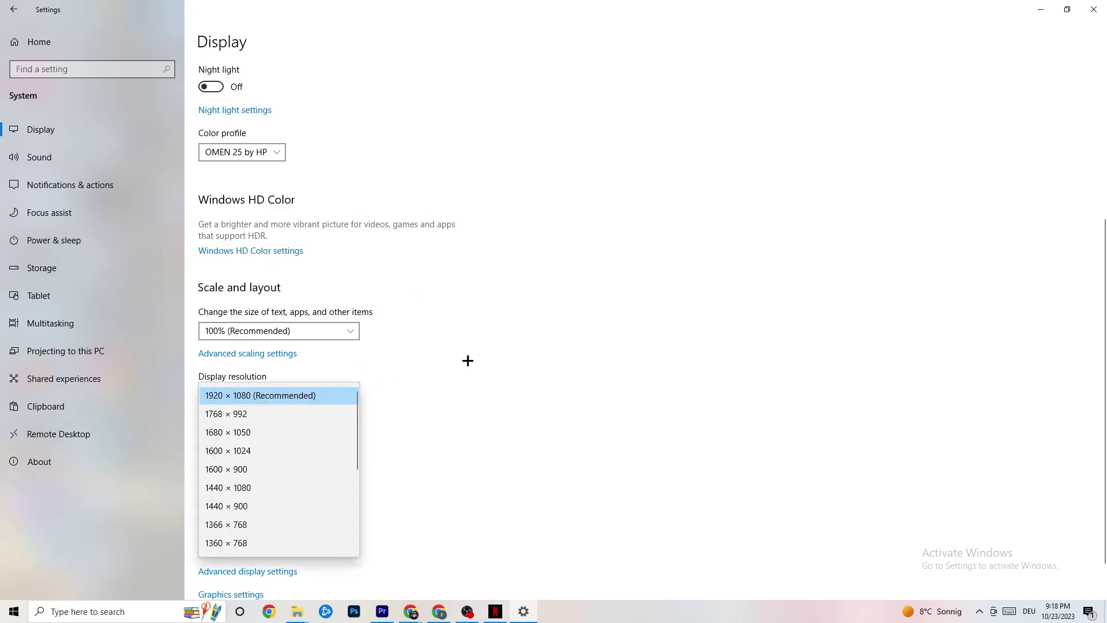
{"action": "left_click", "coordinate": [483, 359]}
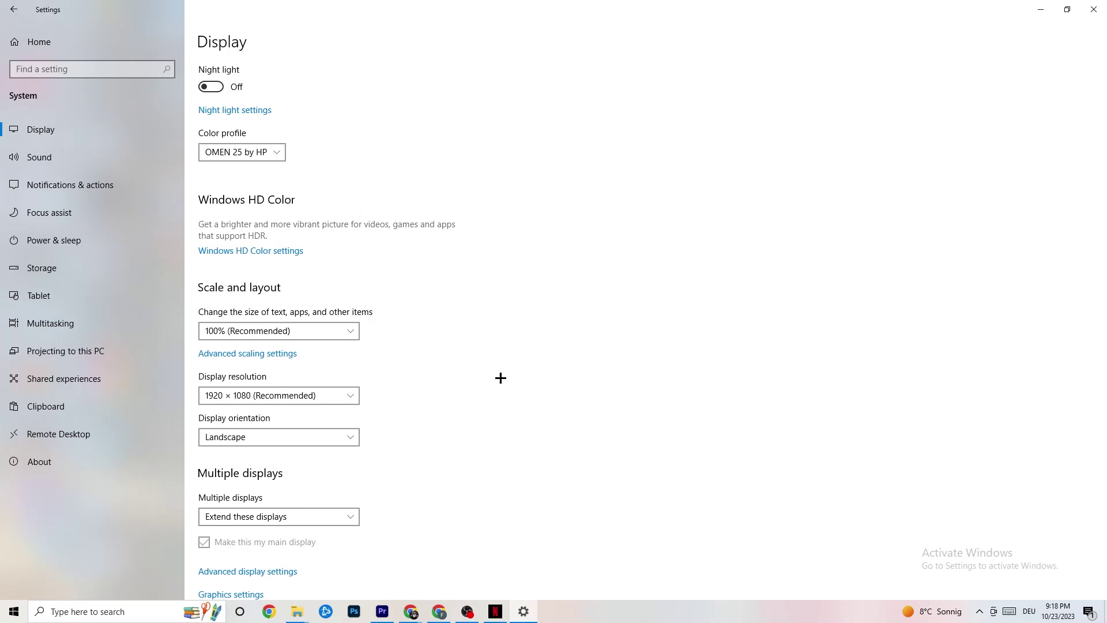
{"action": "left_click", "coordinate": [353, 395]}
{"action": "left_click", "coordinate": [459, 369]}
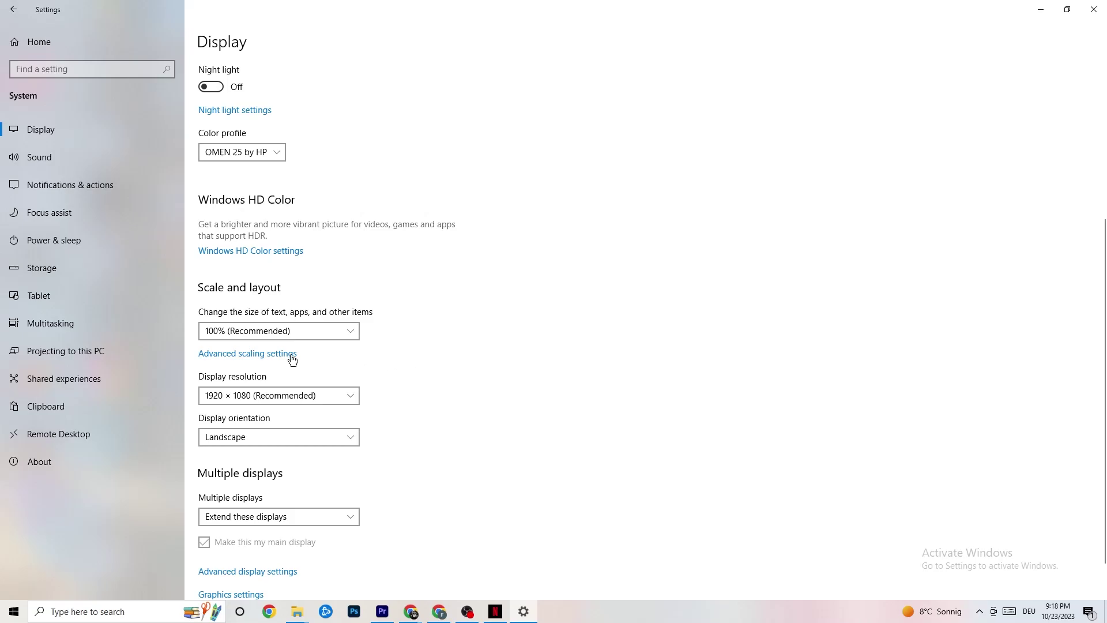
{"action": "left_click", "coordinate": [72, 276]}
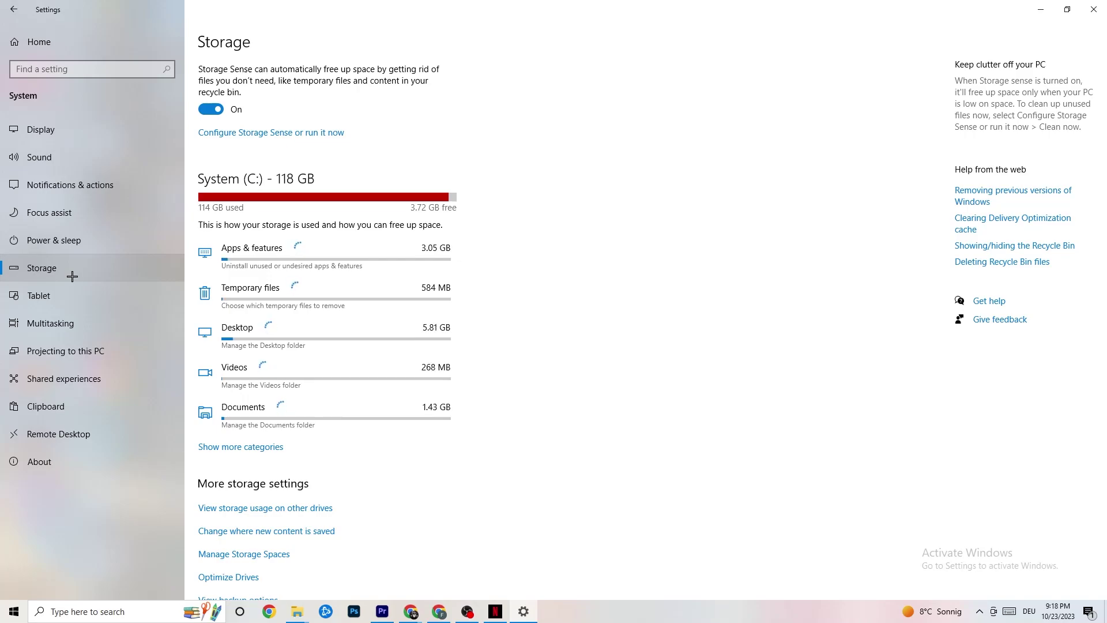
{"action": "left_click", "coordinate": [319, 133]}
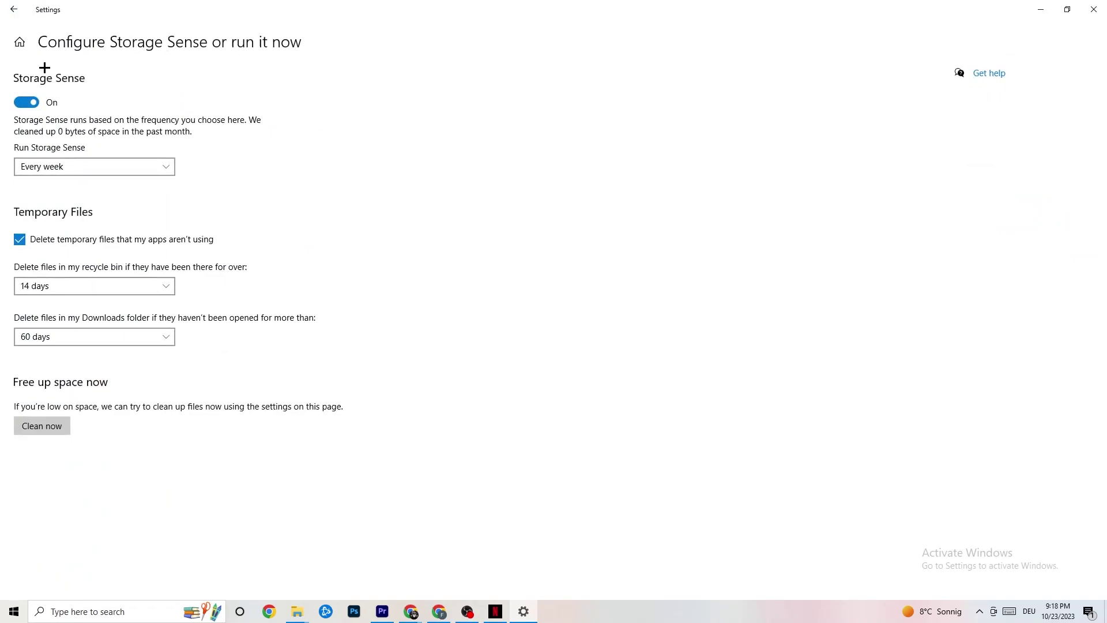
{"action": "left_click", "coordinate": [116, 284]}
{"action": "left_click", "coordinate": [219, 229]}
{"action": "left_click", "coordinate": [105, 168]}
{"action": "left_click", "coordinate": [291, 150]}
{"action": "left_click", "coordinate": [10, 5]}
{"action": "left_click", "coordinate": [12, 8]}
{"action": "left_click", "coordinate": [259, 183]}
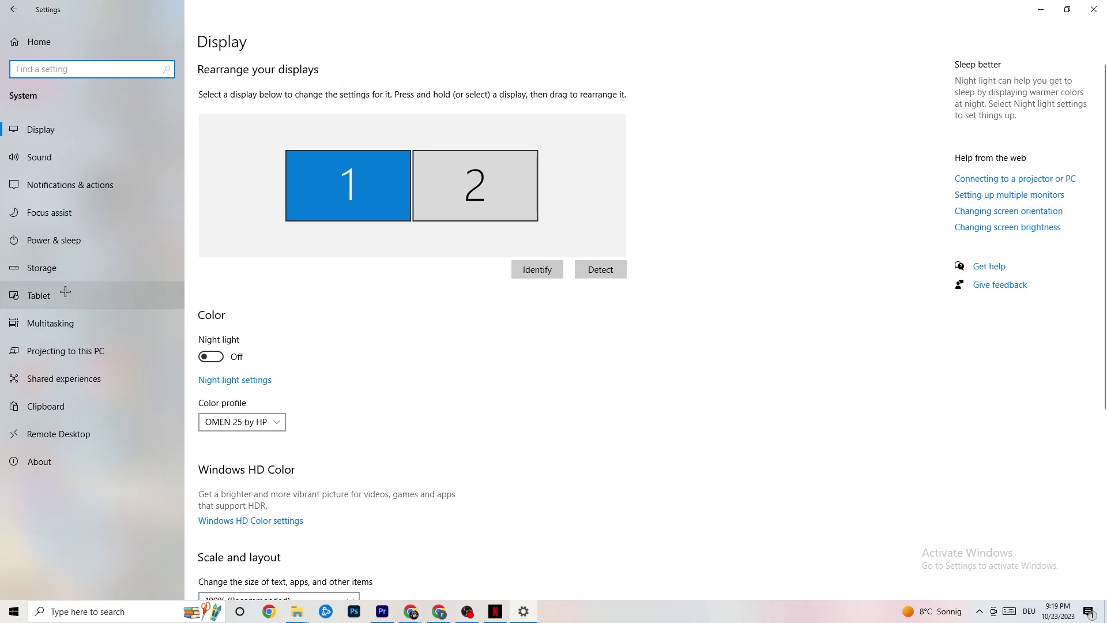
Step: View Power & sleep and the power plans, keeping Balanced, then close Power Options
{"action": "left_click", "coordinate": [38, 236]}
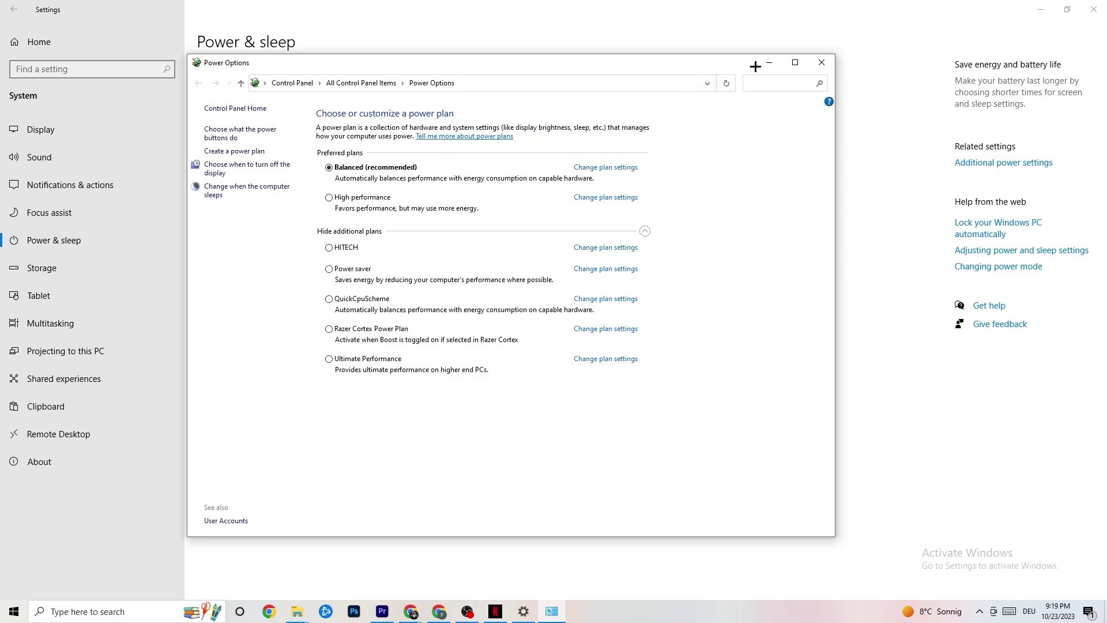
{"action": "left_click", "coordinate": [823, 63]}
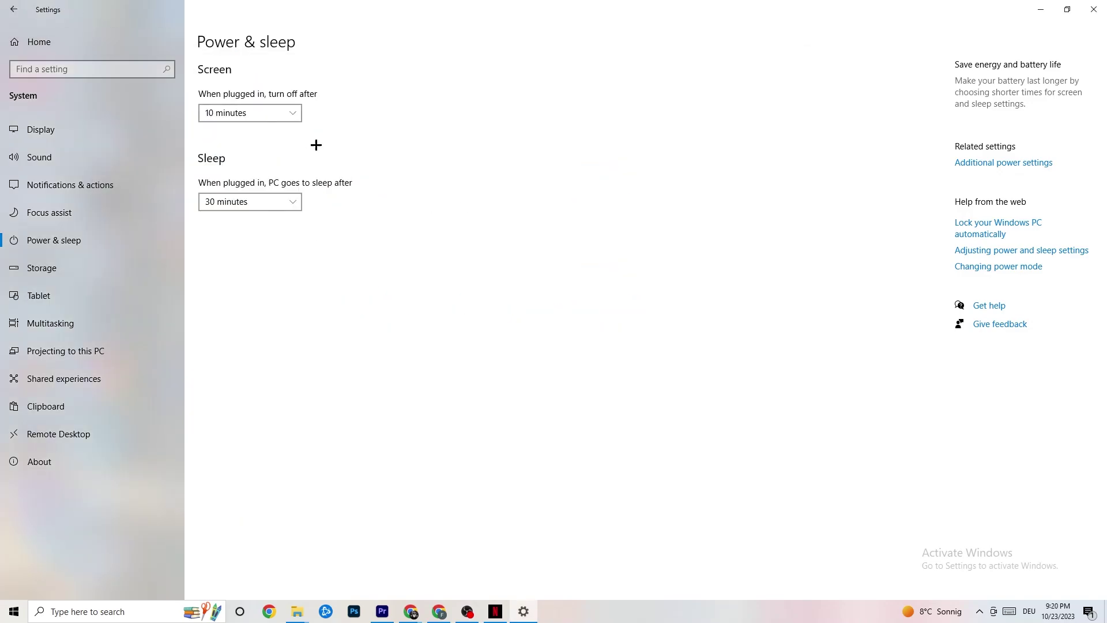
Step: Go to Gaming, confirm Xbox Game Bar is off, and move to Captures
{"action": "left_click", "coordinate": [19, 8]}
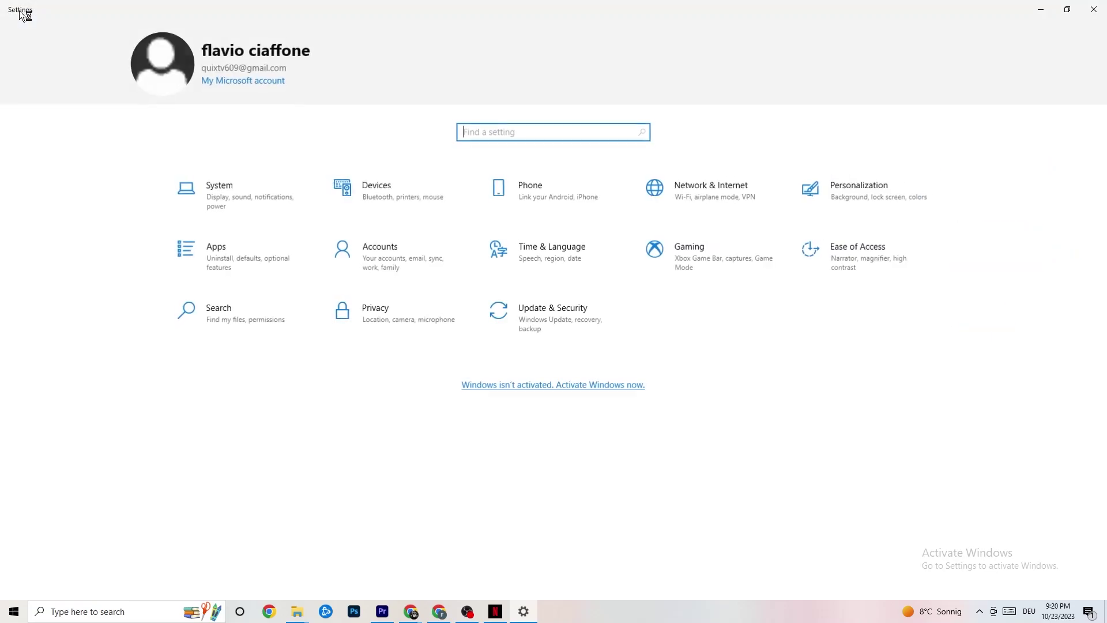
{"action": "left_click", "coordinate": [703, 271]}
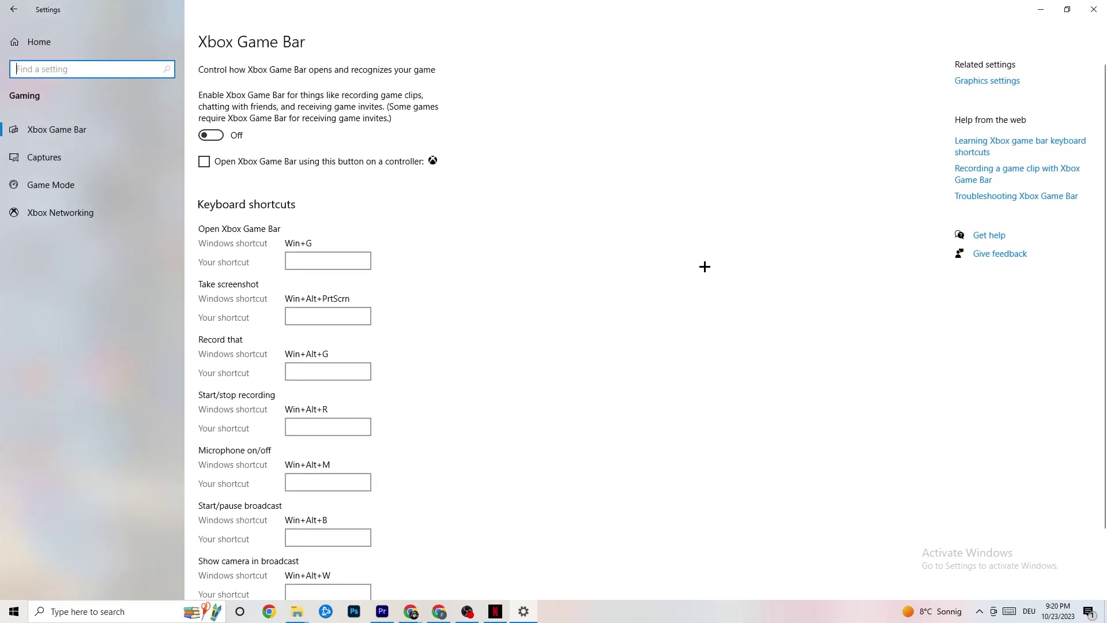
{"action": "scroll", "coordinate": [394, 266], "scroll_direction": "down", "scroll_amount": 2}
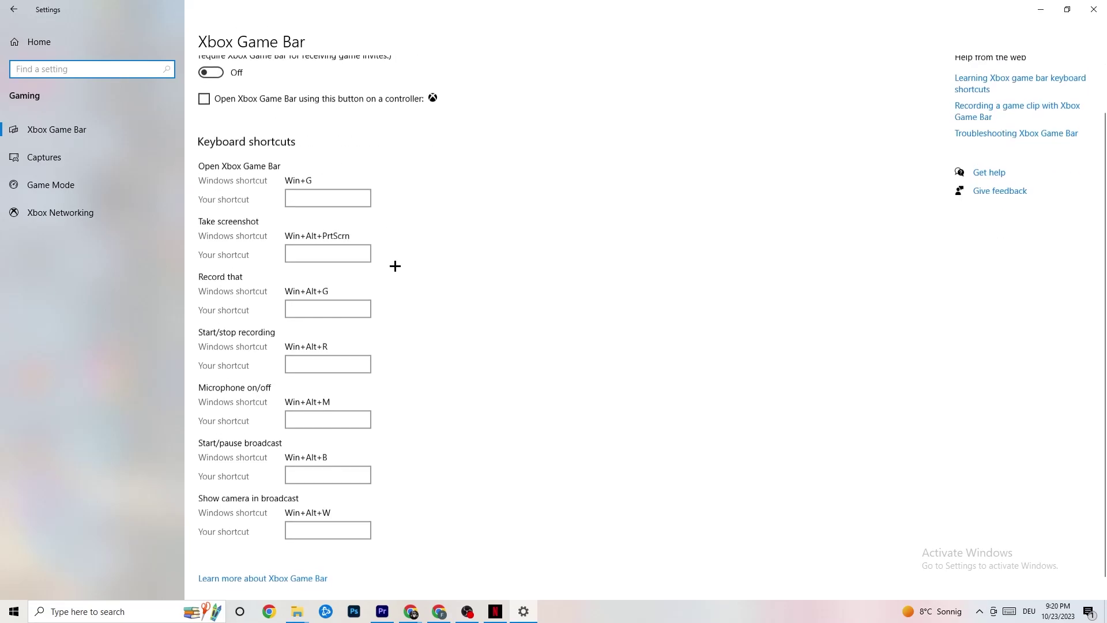
{"action": "scroll", "coordinate": [383, 408], "scroll_direction": "up", "scroll_amount": 2}
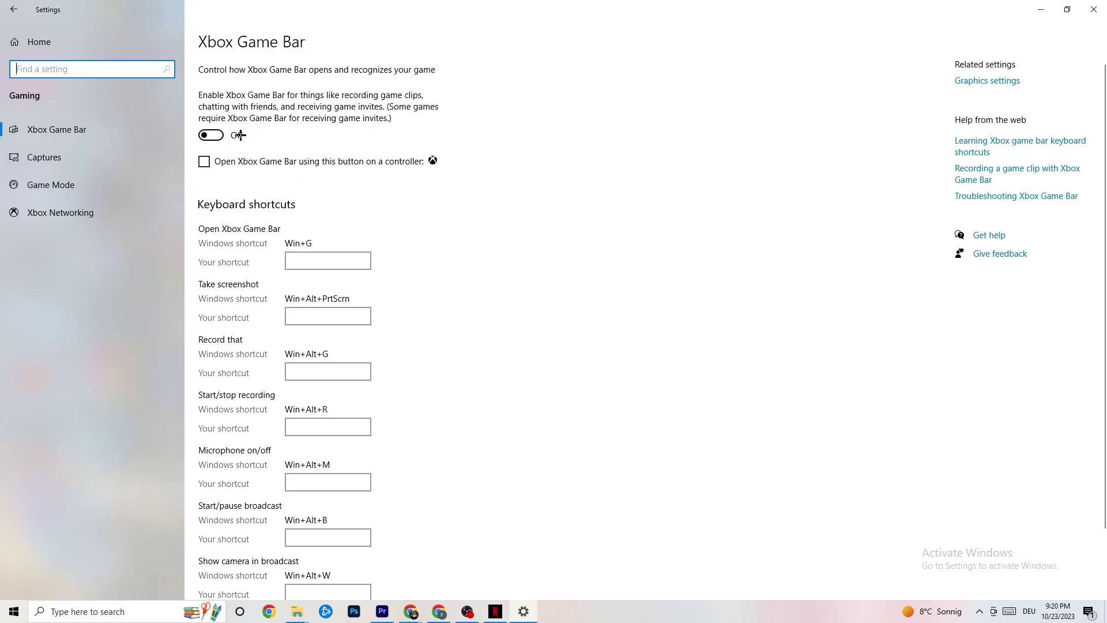
{"action": "left_click", "coordinate": [91, 157]}
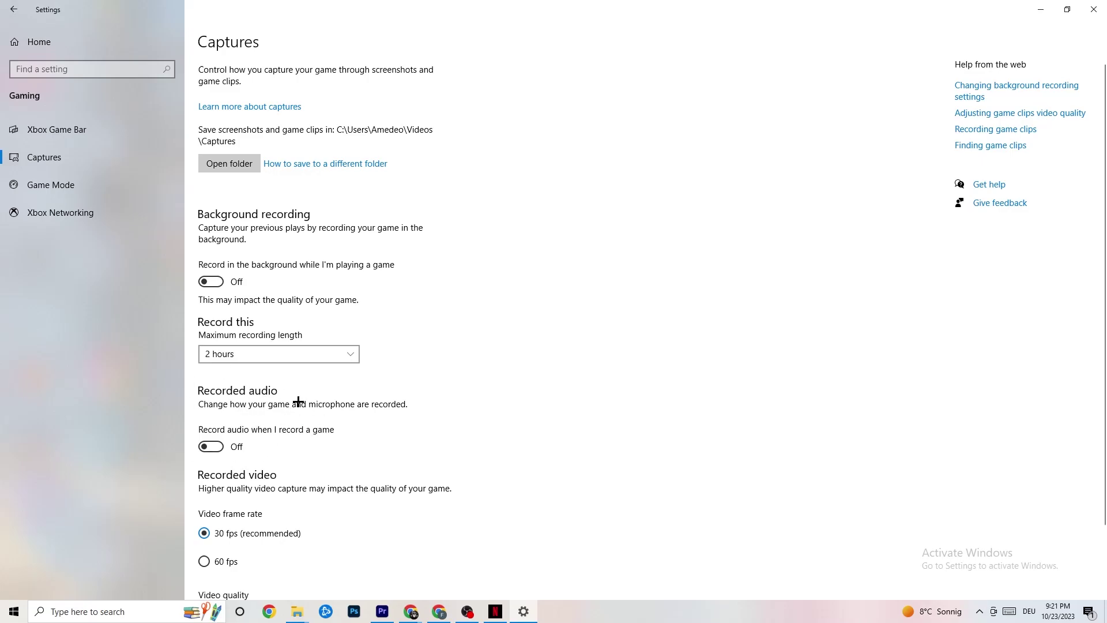
Step: Look over the Captures options, then go to Game Mode and confirm it is on
{"action": "scroll", "coordinate": [297, 399], "scroll_direction": "down", "scroll_amount": 3}
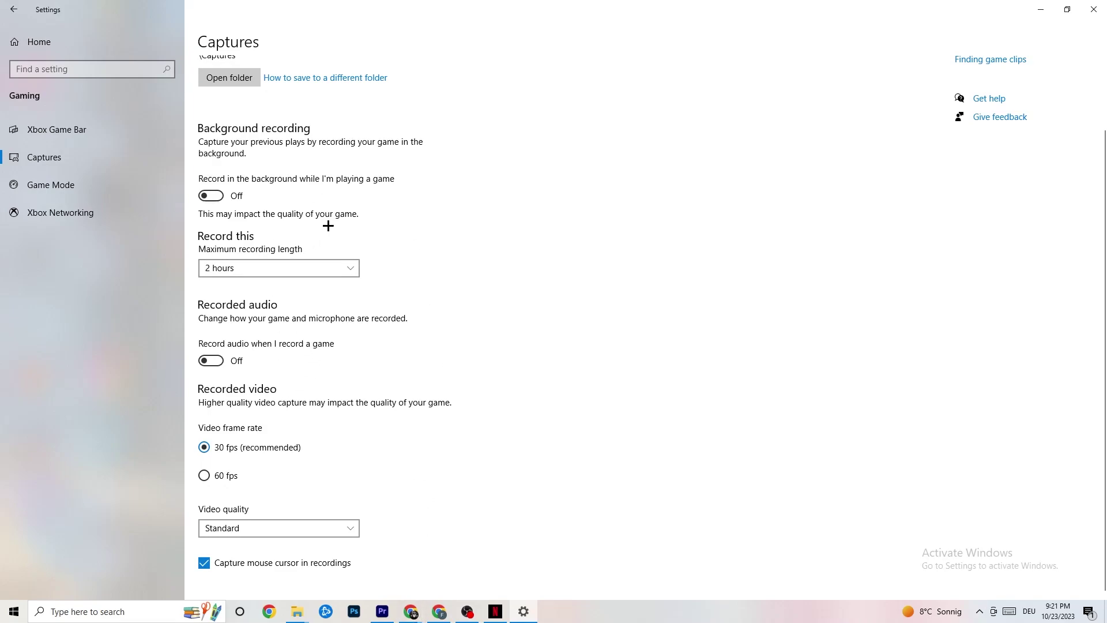
{"action": "left_click", "coordinate": [86, 190]}
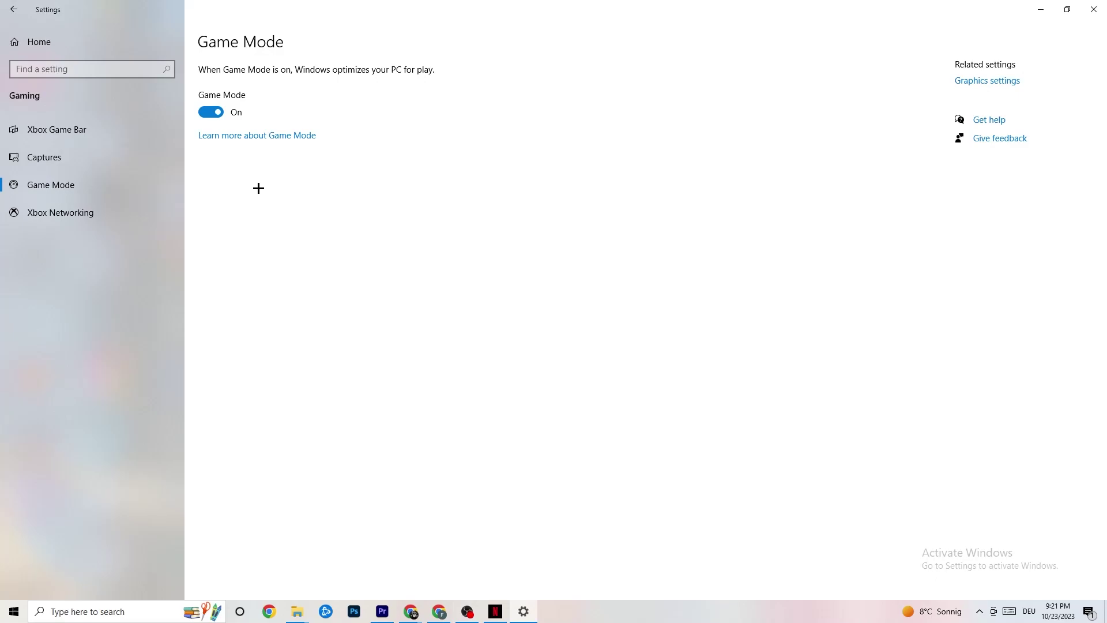
Step: Go to Update & Security and confirm Windows Update reports the PC up to date
{"action": "left_click", "coordinate": [17, 9]}
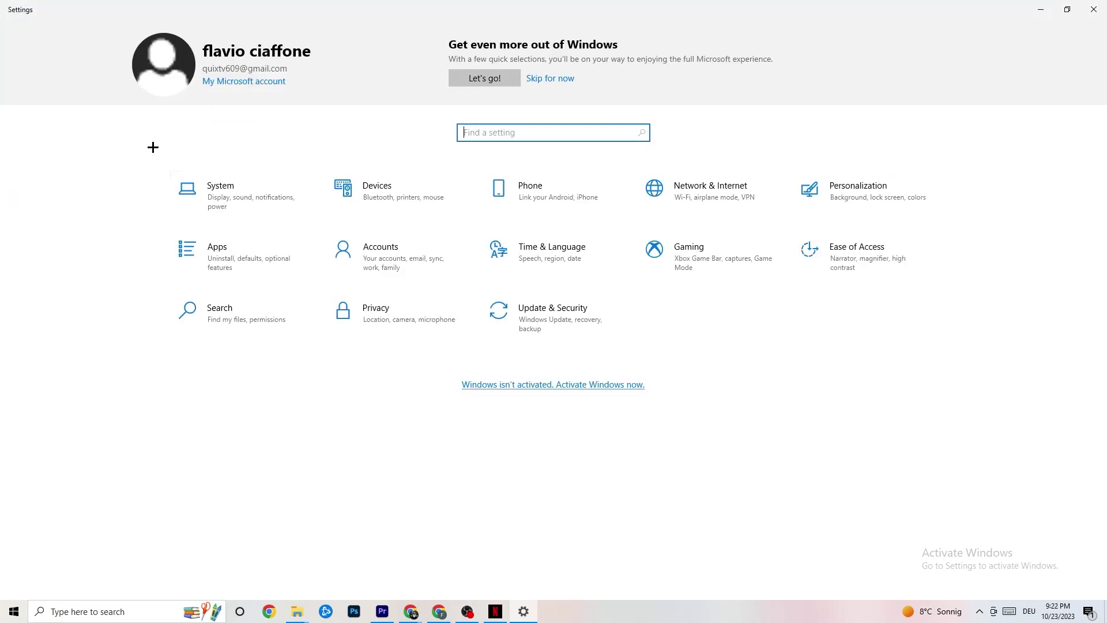
{"action": "left_click", "coordinate": [573, 327]}
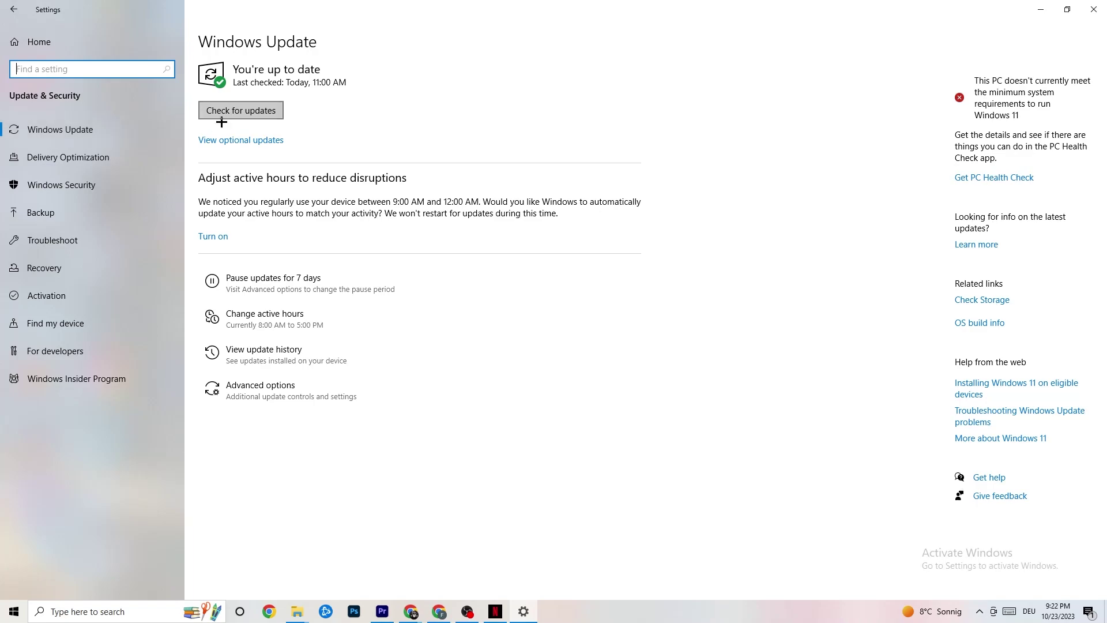
{"action": "left_click", "coordinate": [312, 87]}
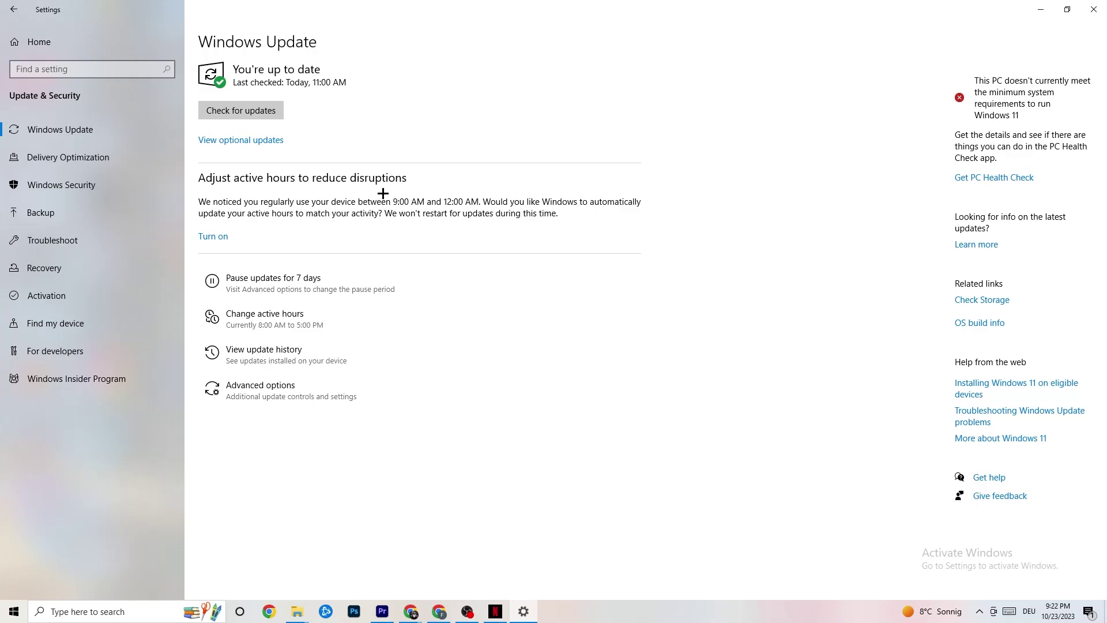